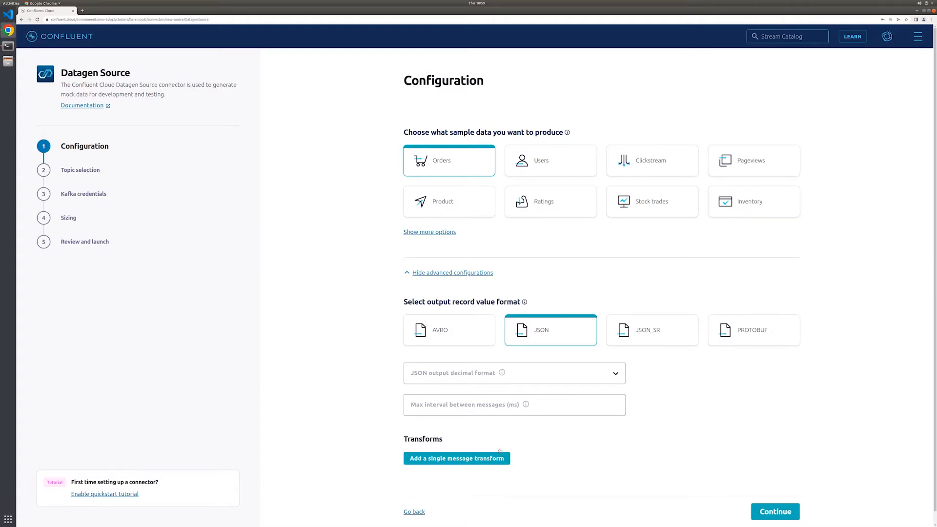
Add a single message transform to the Datagen Source connector and name it castValues
click(465, 462)
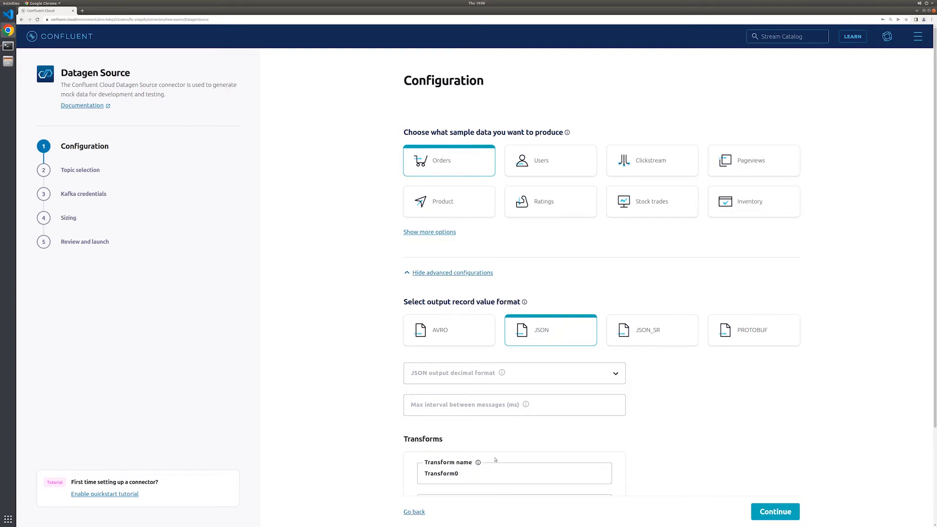
scroll(495, 459, down, 2)
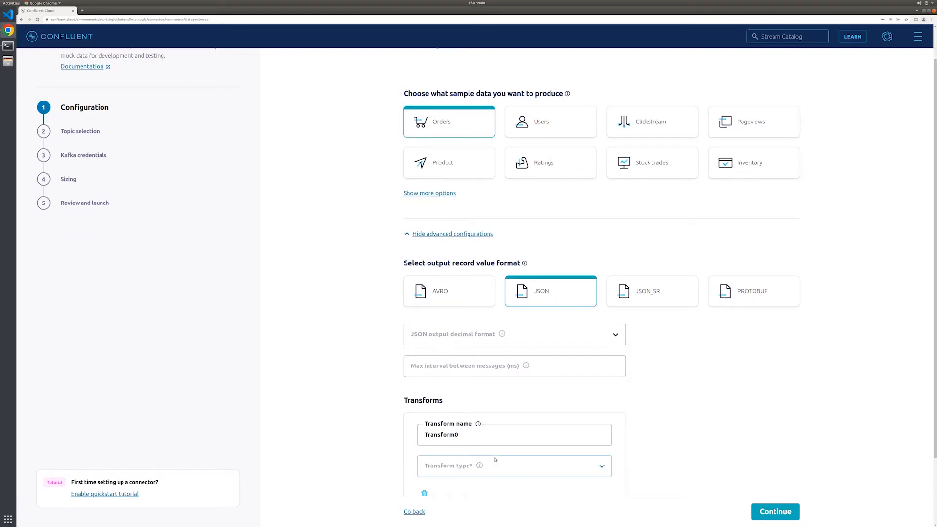
click(474, 439)
key(BackSpace)
key(BackSpace)
key(BackSpace)
key(BackSpace)
key(BackSpace)
key(BackSpace)
key(BackSpace)
key(BackSpace)
key(BackSpace)
text(Value)
Set the castValues transform type to org.apache.kafka.connect.transforms.Cast$Value with the spec "orderid:string, orderunits:int32"
scroll(572, 470, down, 3)
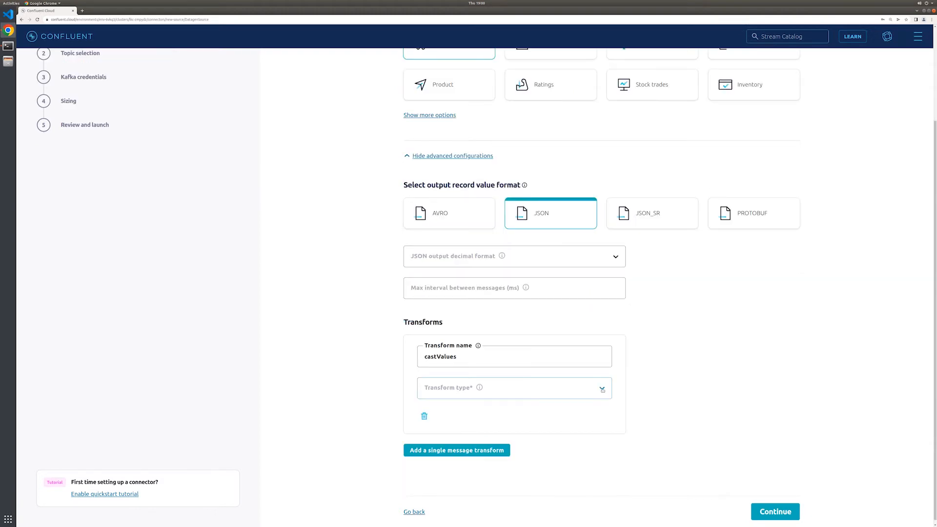
click(602, 390)
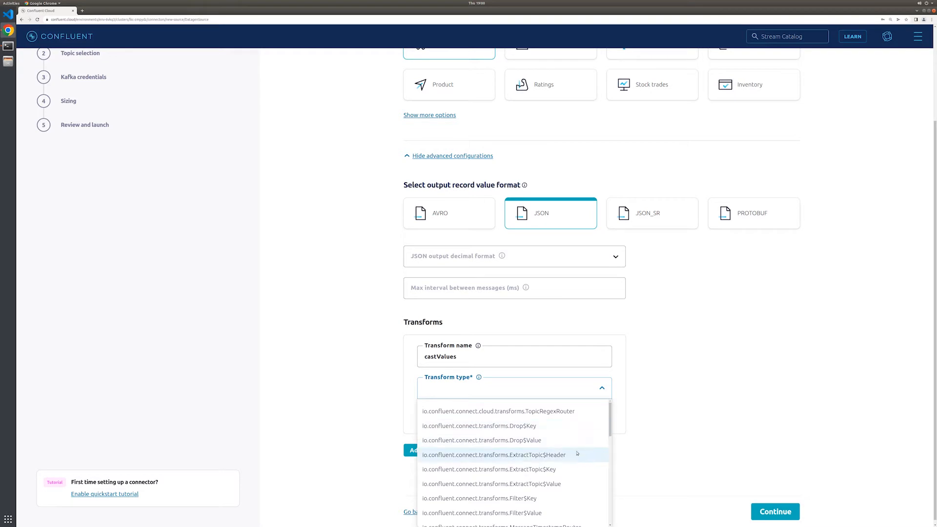
scroll(570, 468, down, 2)
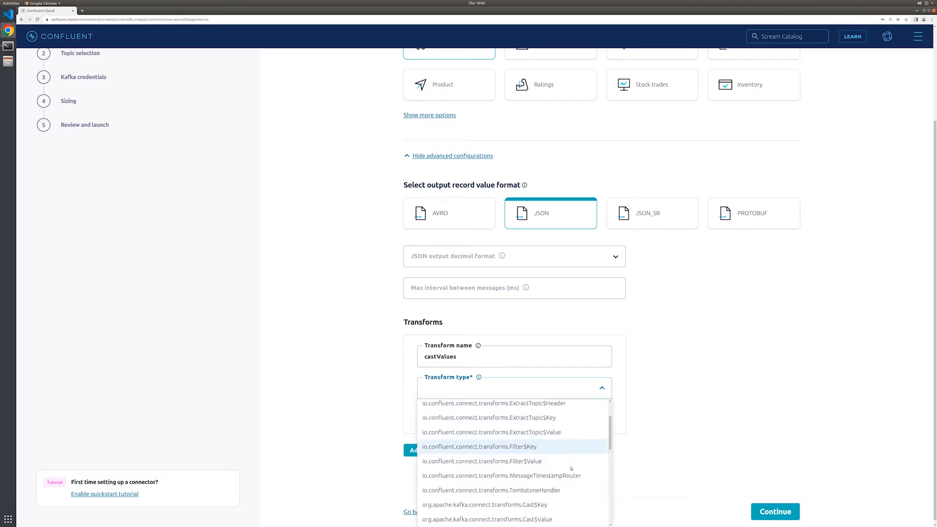
scroll(571, 469, down, 1)
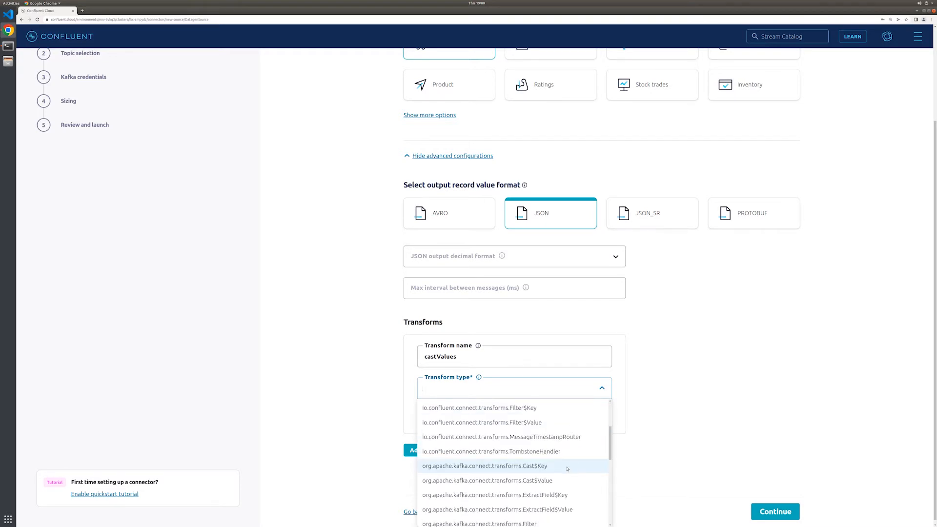
click(541, 477)
click(497, 426)
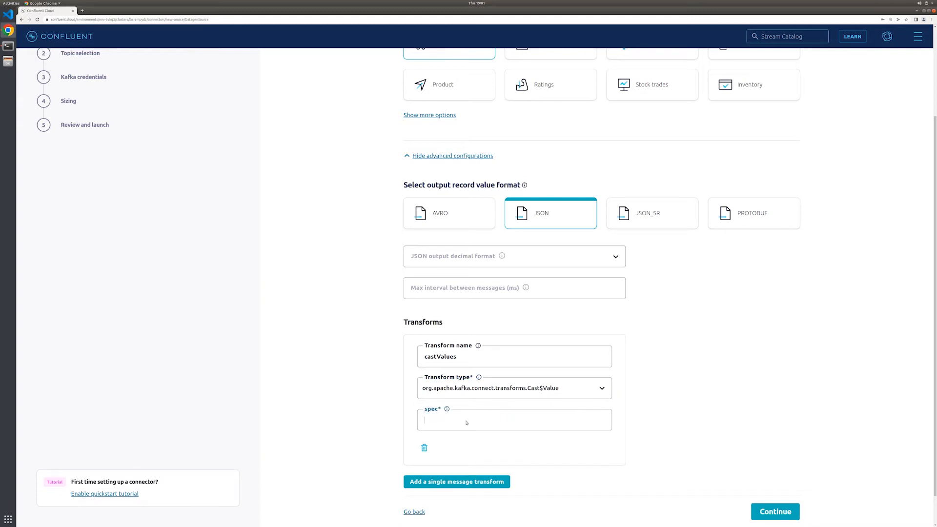
right_click(466, 420)
click(480, 453)
Add a second single message transform named tsConverter with type org.apache.kafka.connect.transforms.TimestampConverter$Value
click(472, 481)
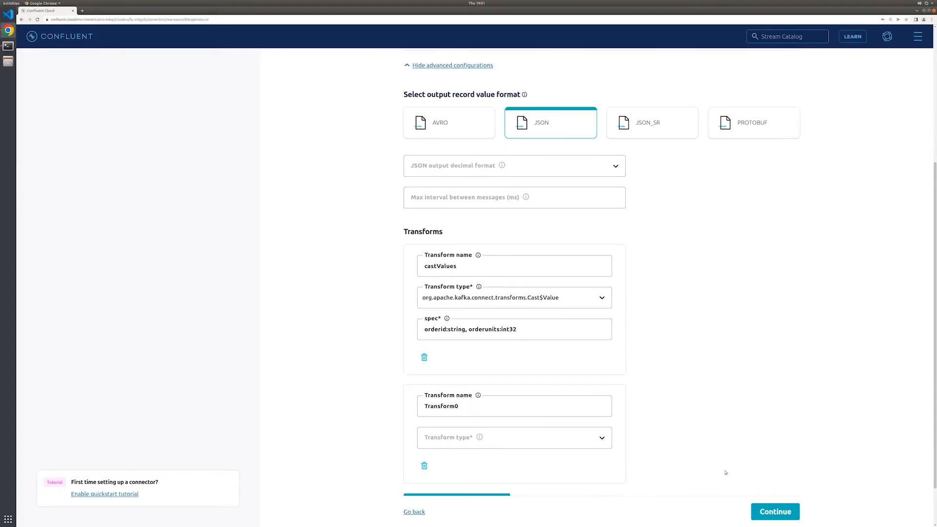
drag(467, 410, 351, 408)
text(tsConverter)
click(600, 439)
click(602, 389)
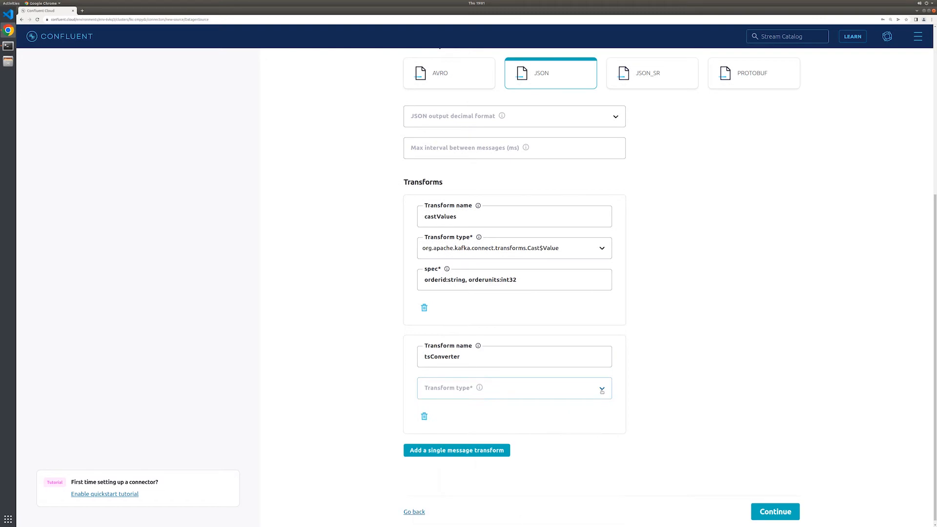
click(601, 389)
scroll(568, 468, down, 3)
click(517, 519)
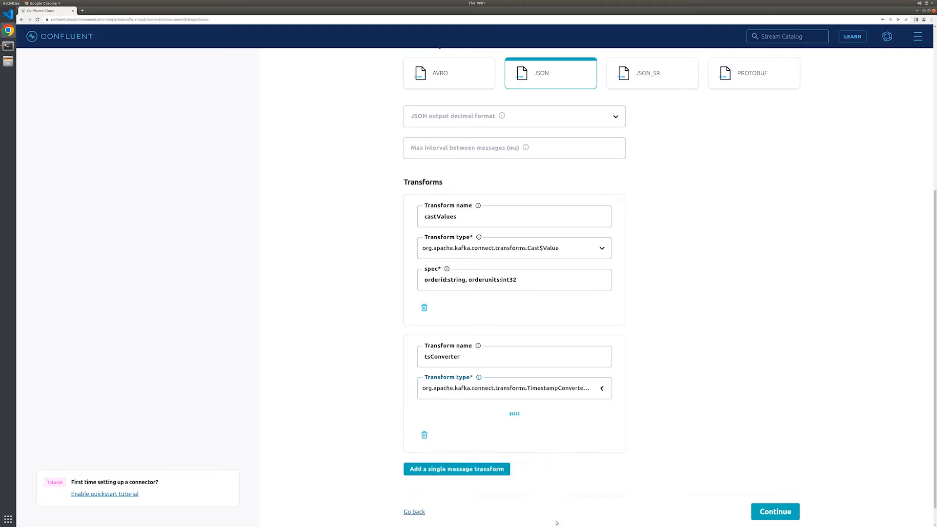
Configure tsConverter with target type string, field ordertime and format yyyy-MM-dd, and proceed to topic selection
click(468, 420)
text(string)
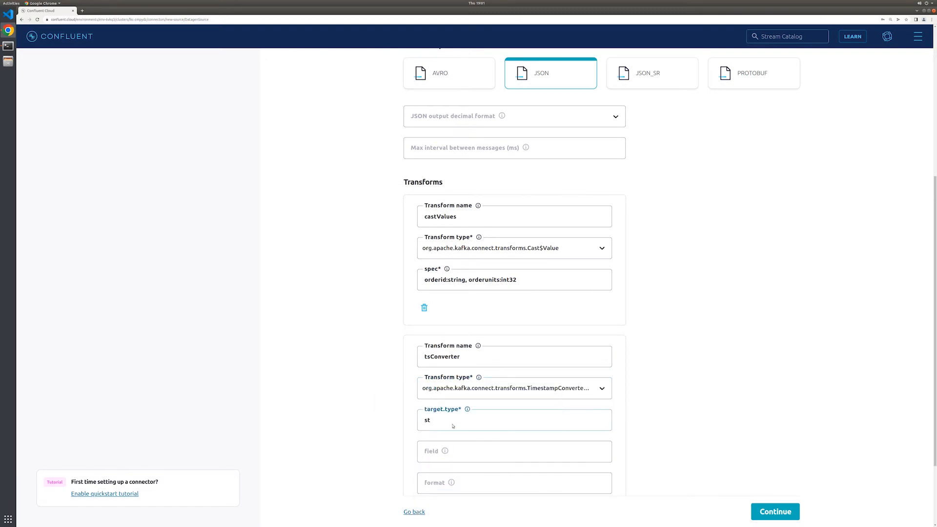
click(472, 459)
text(ordertime)
right_click(474, 484)
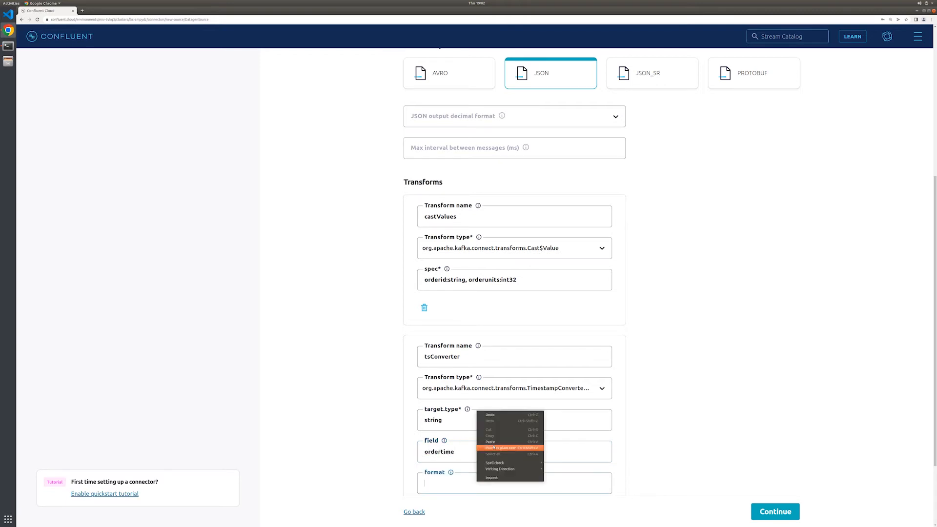
click(493, 446)
click(775, 512)
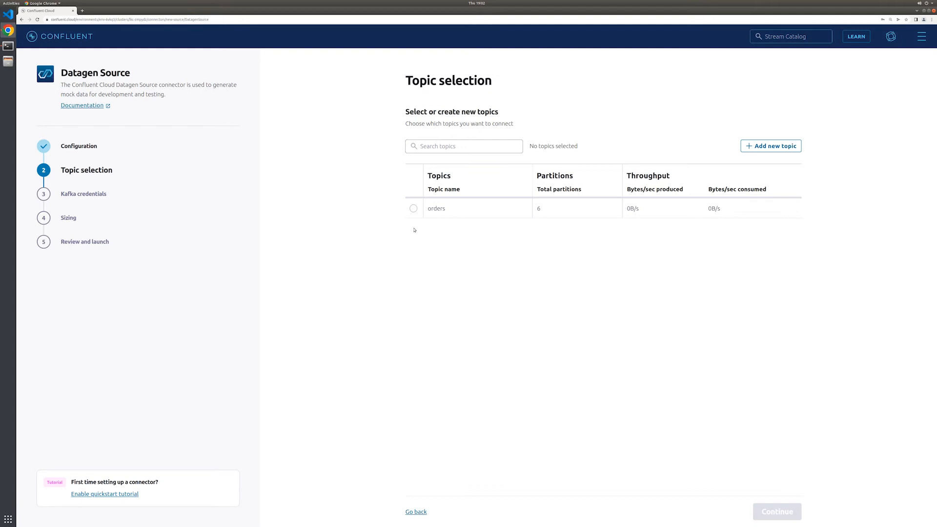
Select the orders topic for the connector and generate a Kafka API key with global access
click(413, 208)
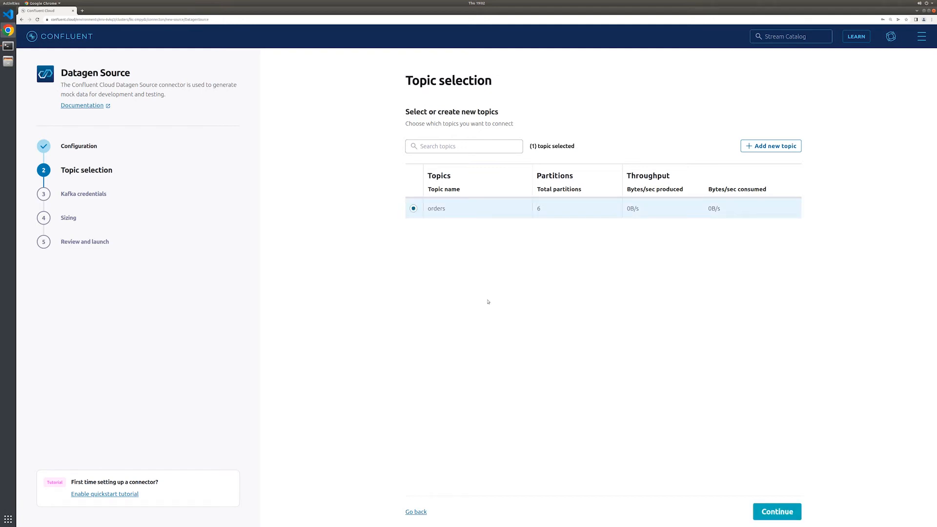
click(779, 512)
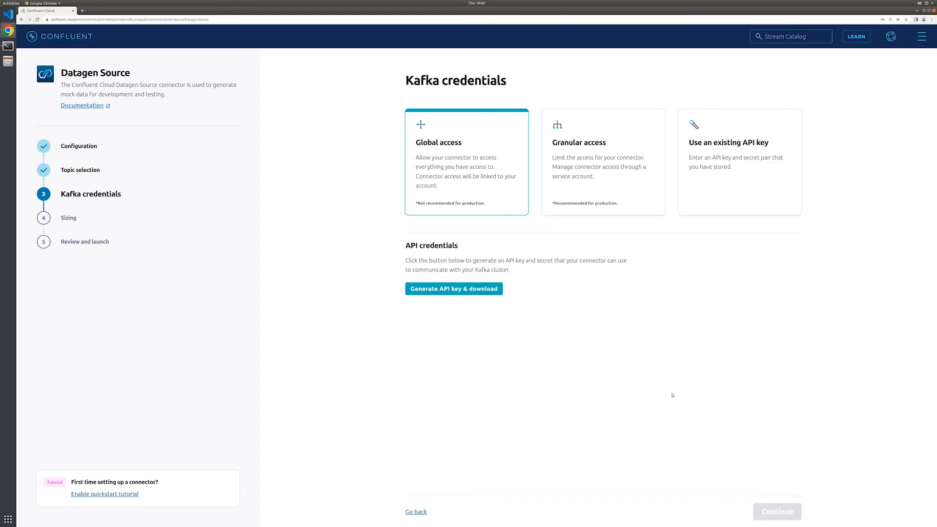
click(454, 289)
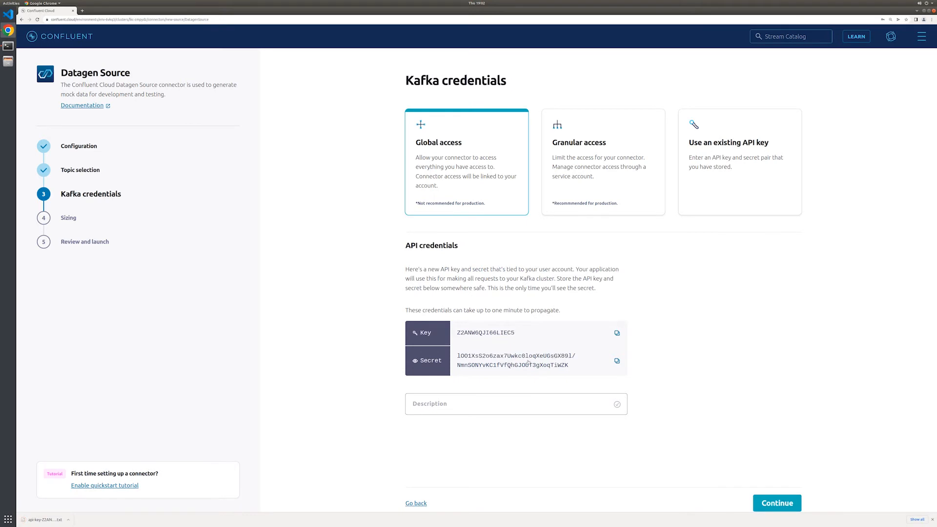
click(776, 504)
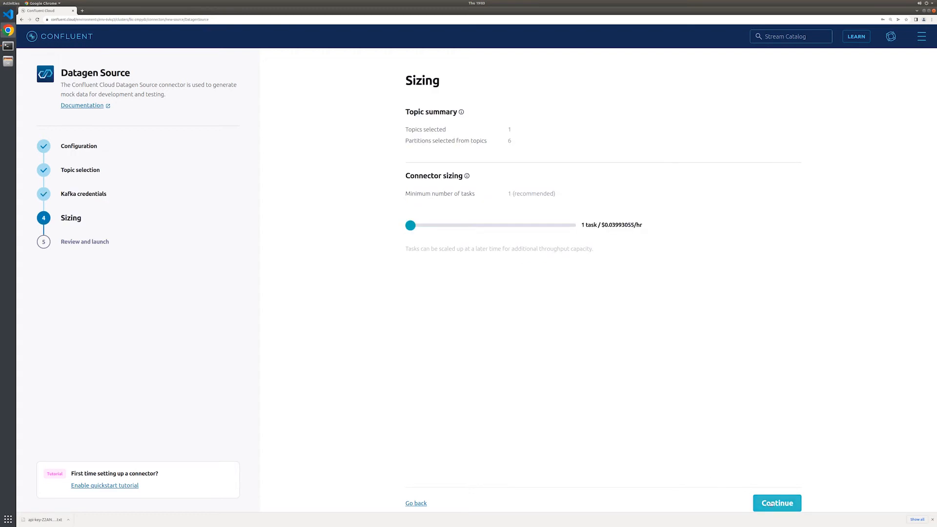
Accept the one-task sizing and launch the connector after reviewing its JSON configuration
click(770, 503)
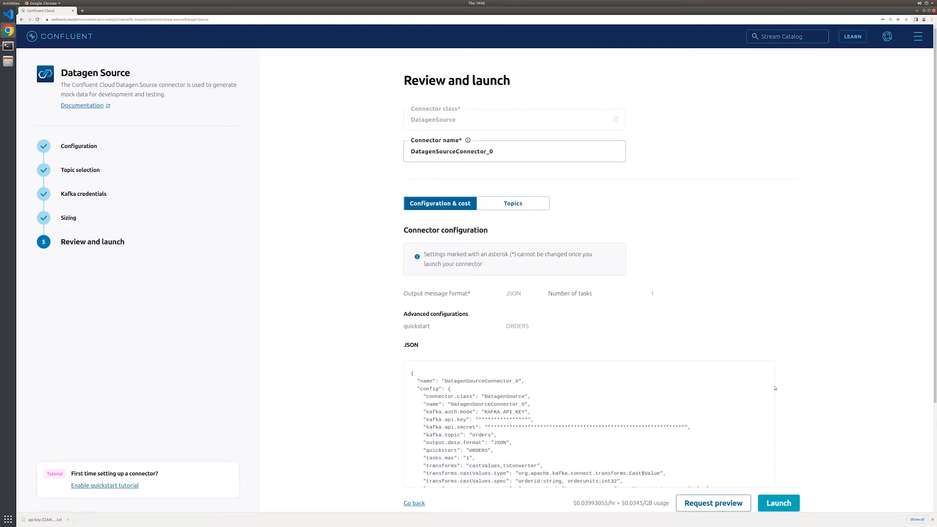
scroll(775, 388, down, 3)
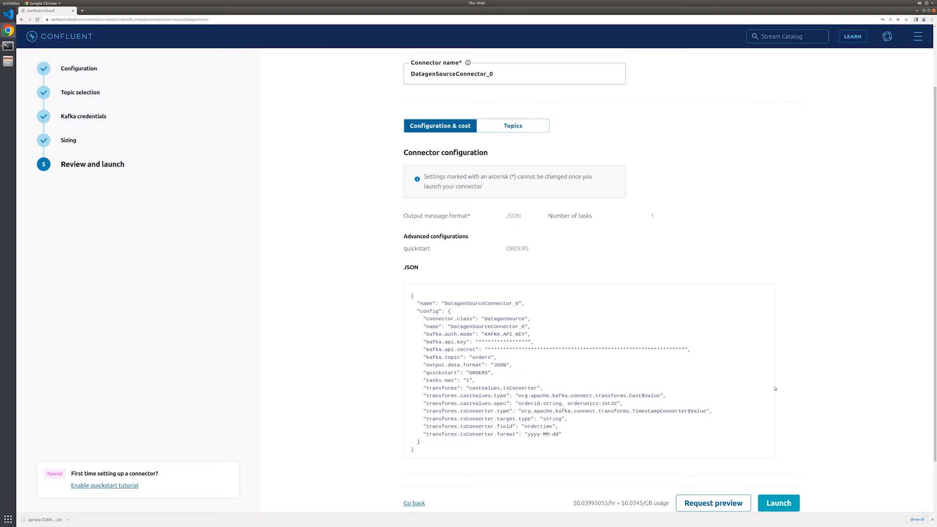
click(790, 499)
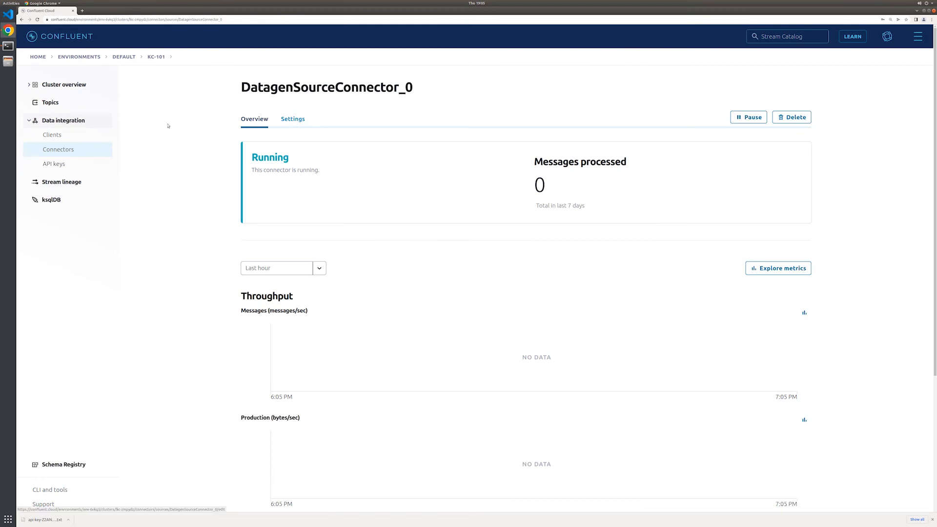
View the messages of the orders topic and jump to offset 55 in partition 0
click(52, 104)
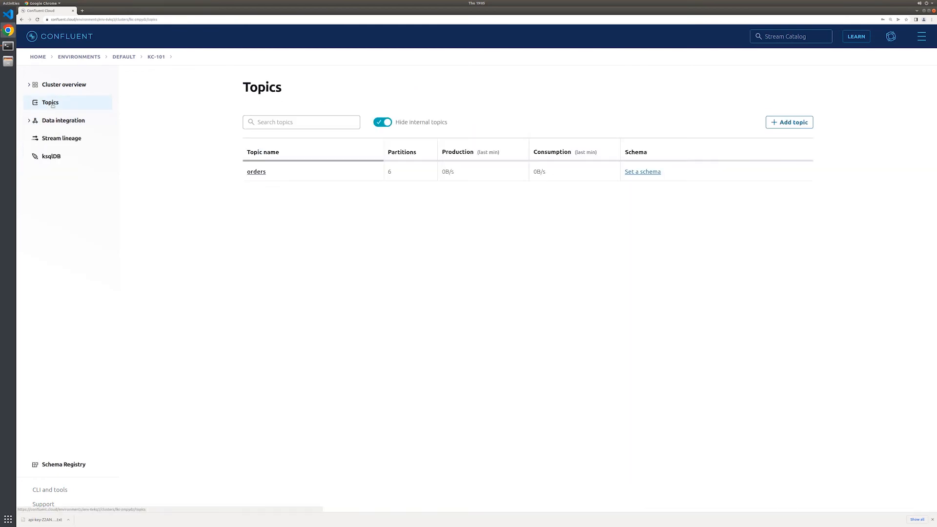
click(256, 171)
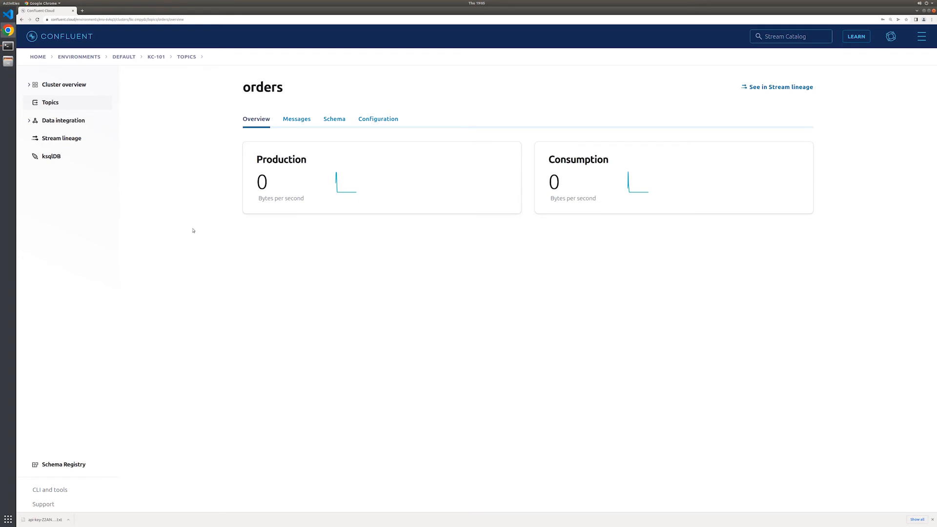
click(296, 120)
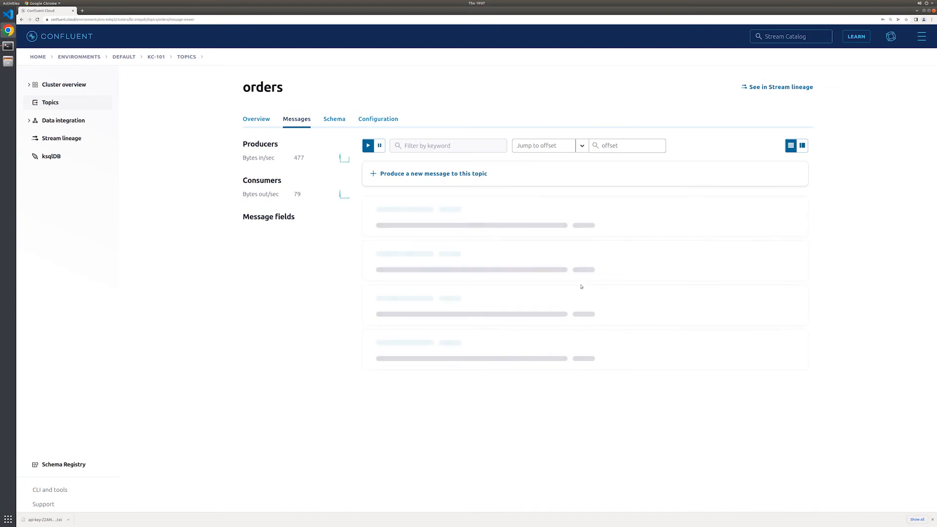
click(621, 147)
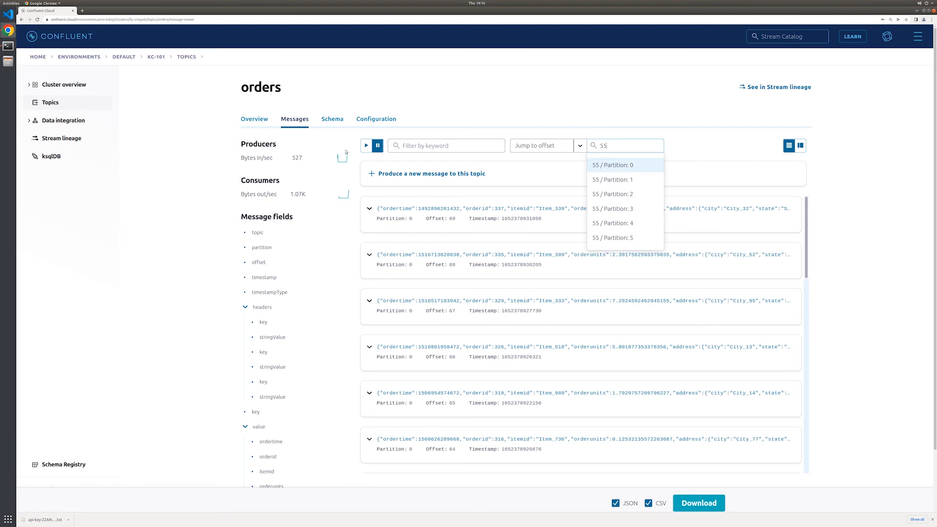
key(Return)
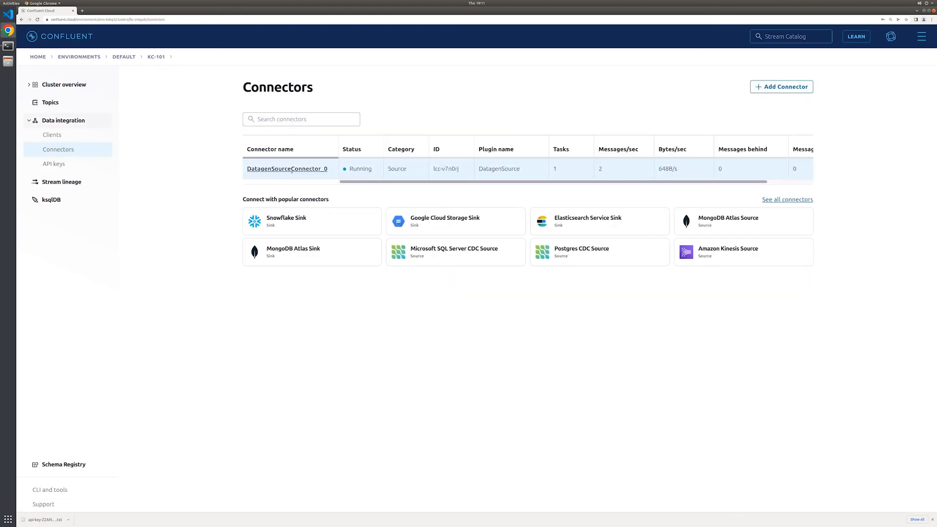
Delete the DatagenSourceConnector_0 connector, entering its name to confirm the deletion
click(291, 170)
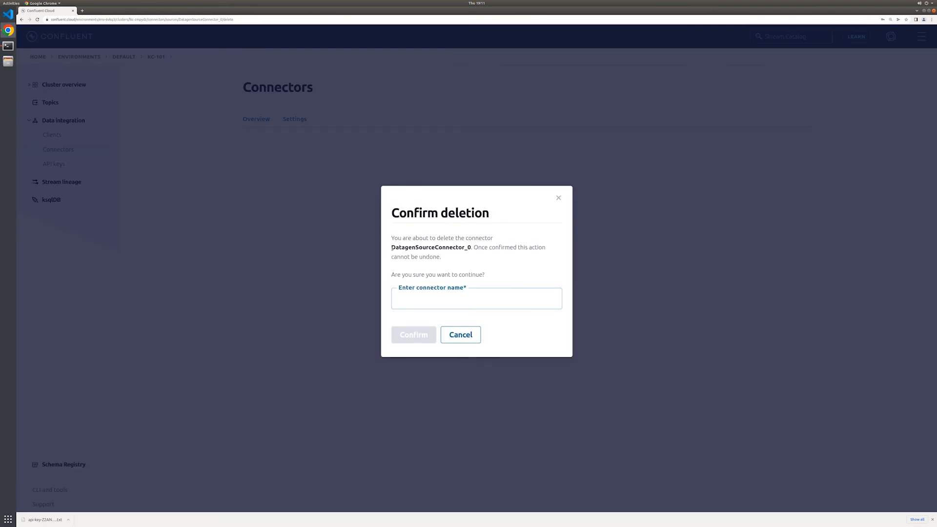
drag(392, 248, 472, 249)
right_click(448, 247)
click(468, 252)
click(432, 300)
right_click(431, 299)
click(463, 328)
click(419, 339)
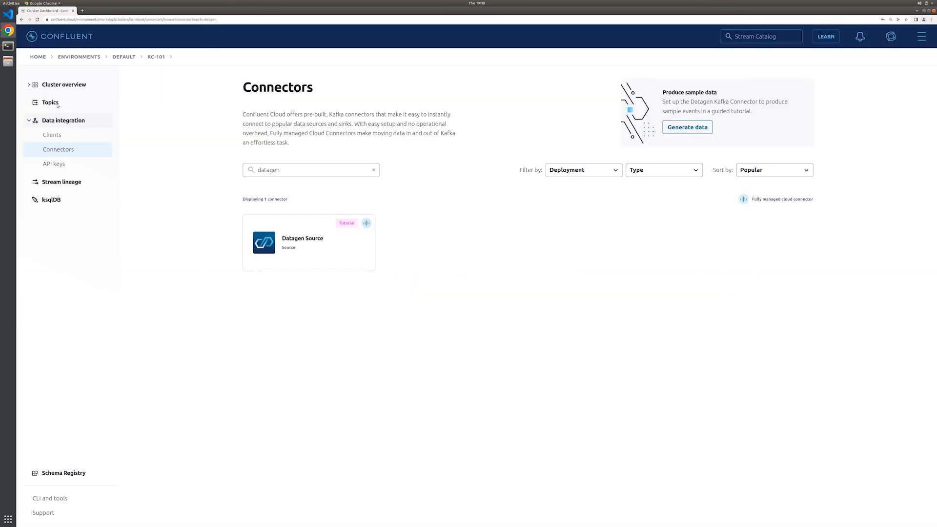
Delete the orders topic from its configuration, entering the topic name orders to confirm
click(55, 103)
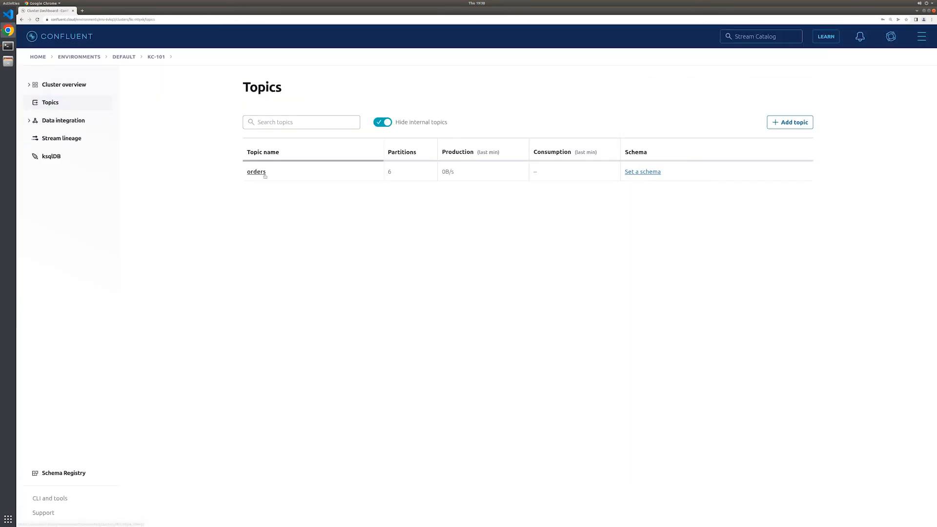
click(265, 174)
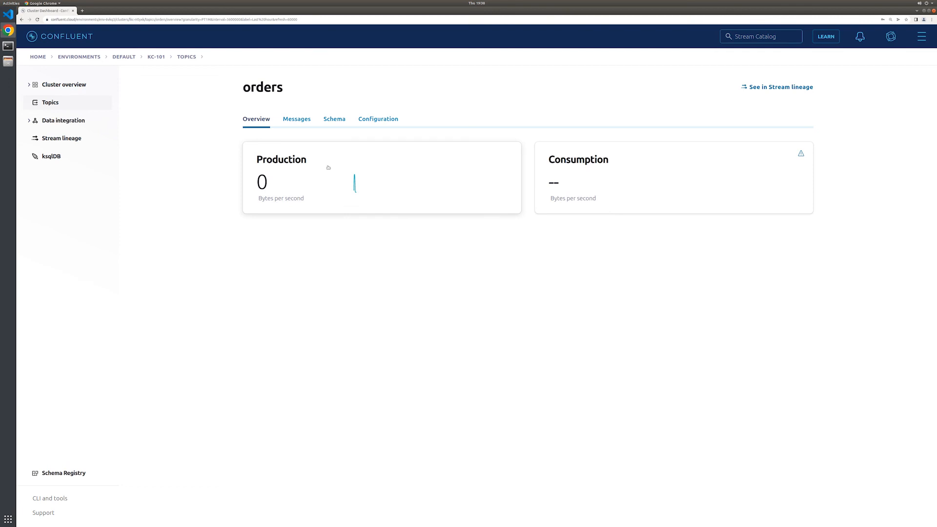
click(376, 124)
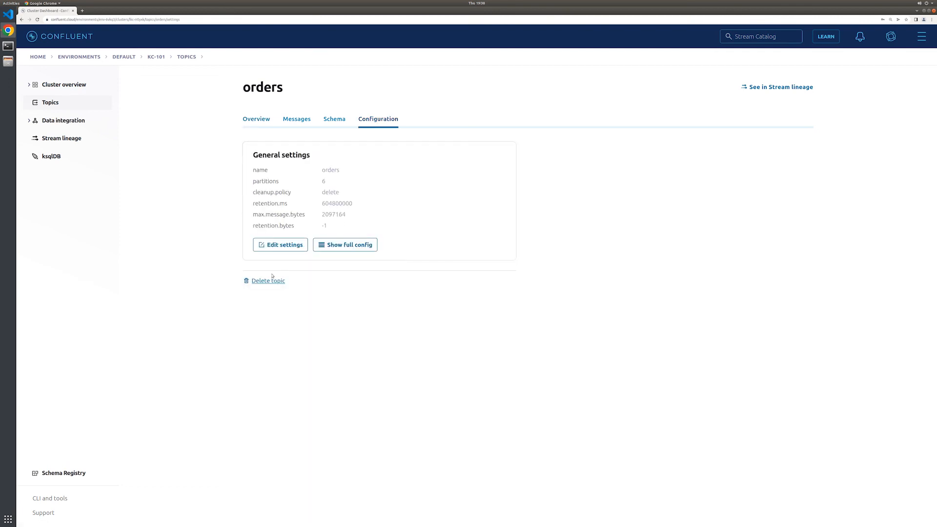
click(270, 282)
text(orders)
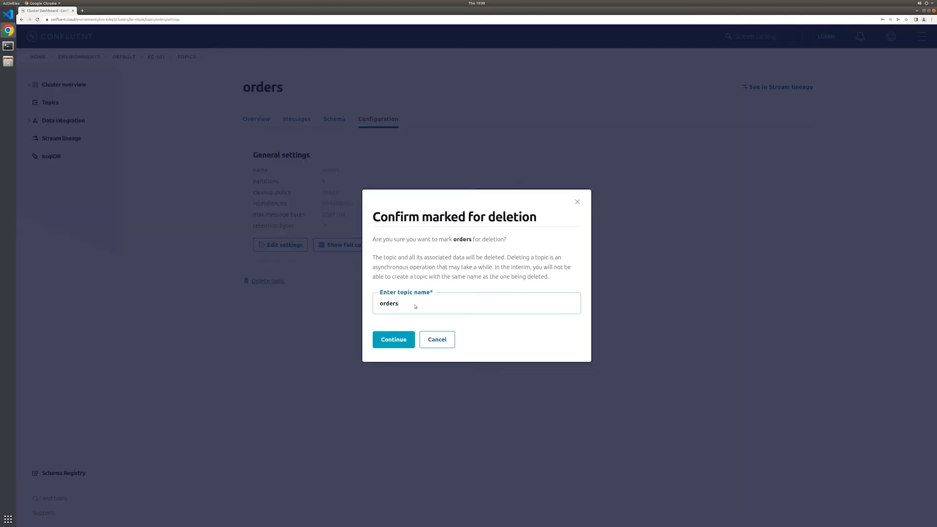
click(394, 340)
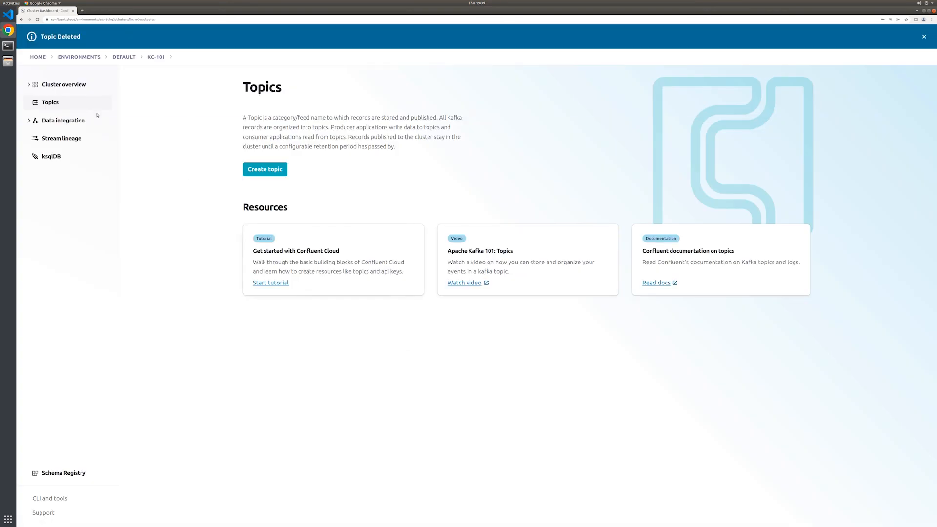